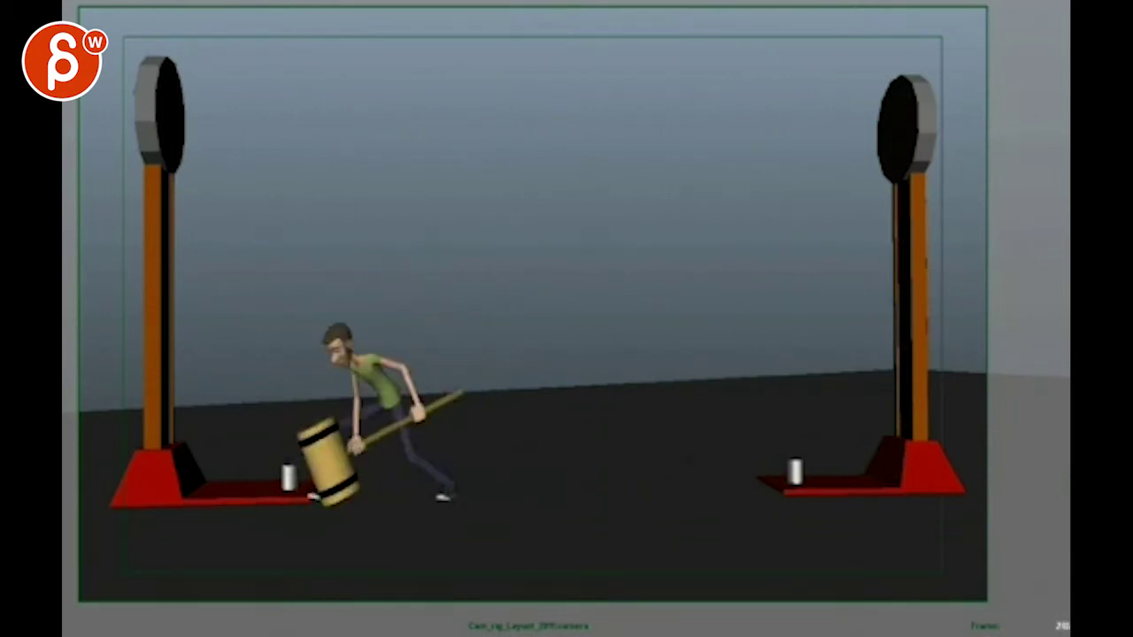
Draw a red stroke on the shot and scrub back to the mallet-lift start frames
drag(592, 608, 768, 582)
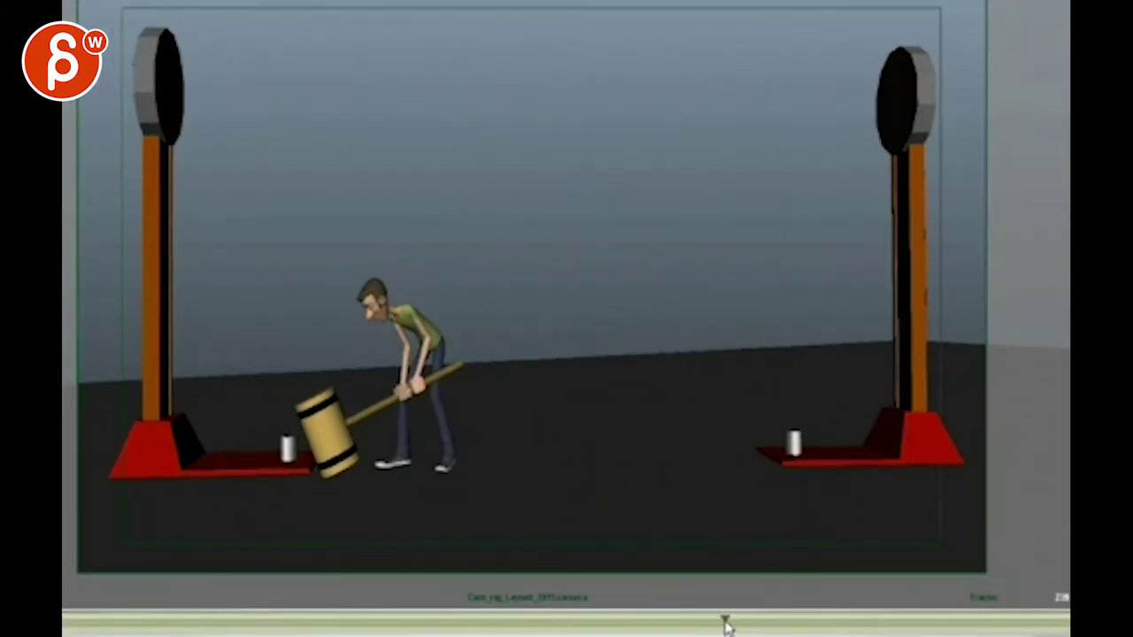
mouse_move(724, 626)
mouse_down()
mouse_move(596, 625)
mouse_move(855, 622)
mouse_move(741, 611)
mouse_up()
key(s)
key(Delete)
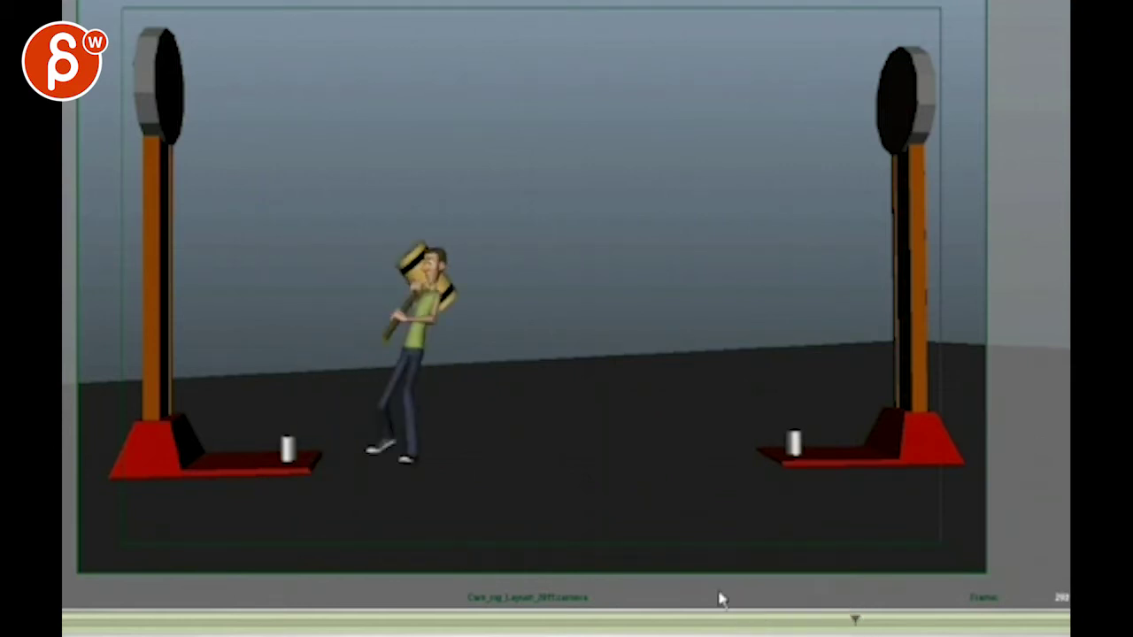
click(736, 620)
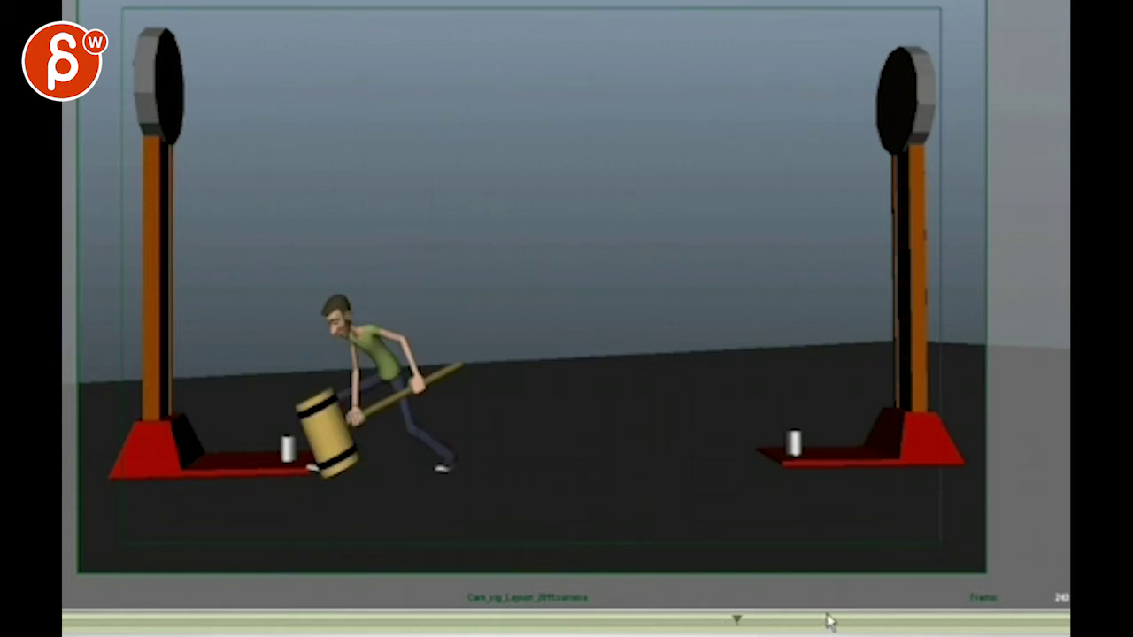
mouse_move(763, 622)
mouse_down()
mouse_move(879, 620)
mouse_move(758, 626)
mouse_move(823, 619)
mouse_move(769, 620)
mouse_up()
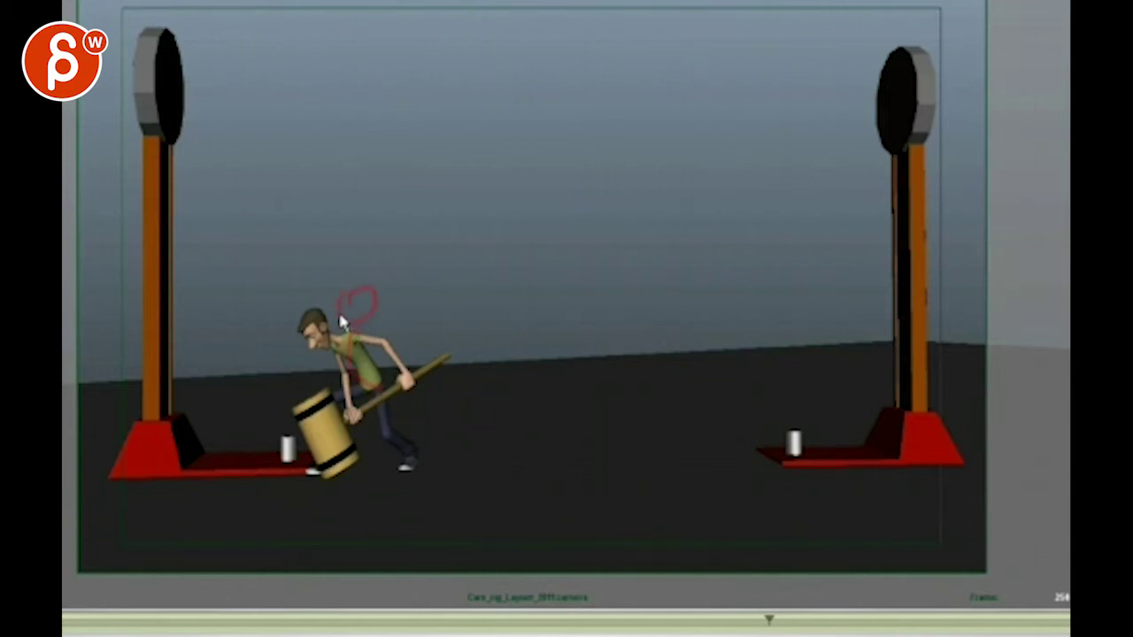
Trace a red line from the chest down the arm, then advance and clear it
mouse_move(355, 337)
mouse_down()
mouse_move(384, 343)
mouse_move(387, 368)
mouse_move(354, 382)
mouse_up()
drag(766, 619, 796, 619)
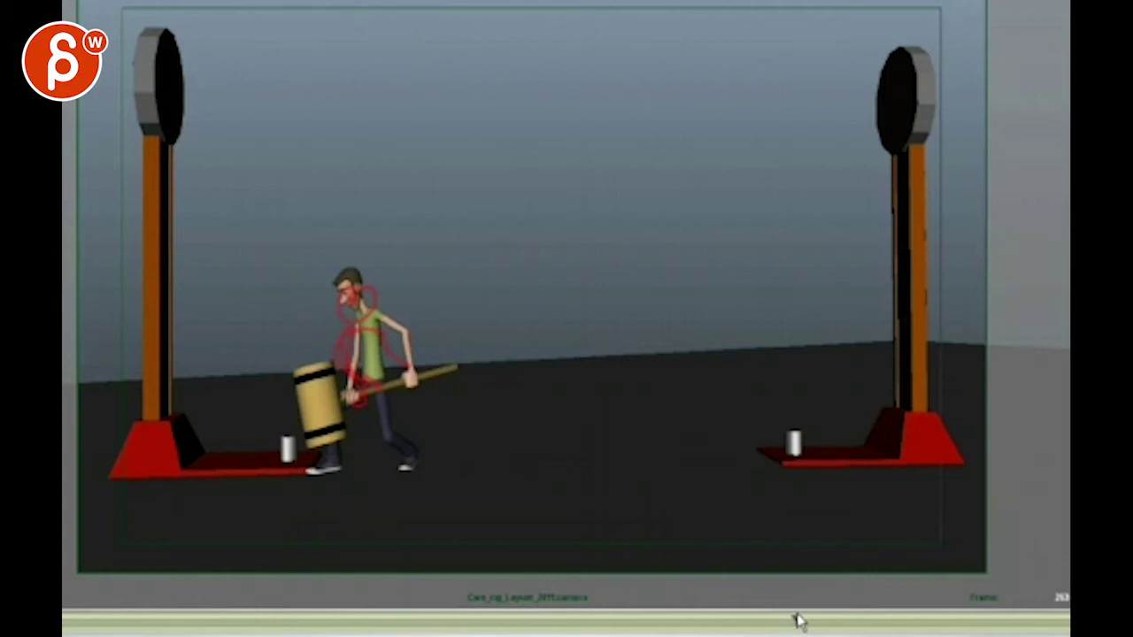
key(e)
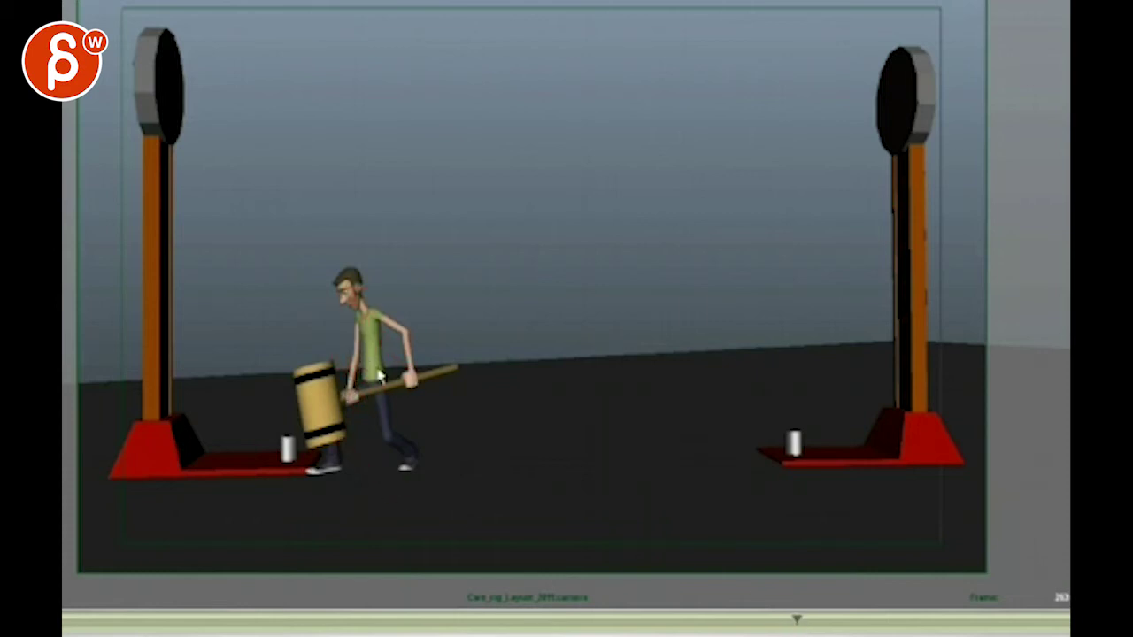
Sketch red corrections over the chest, head, arm and mallet head, then scrub onward
drag(375, 305, 369, 388)
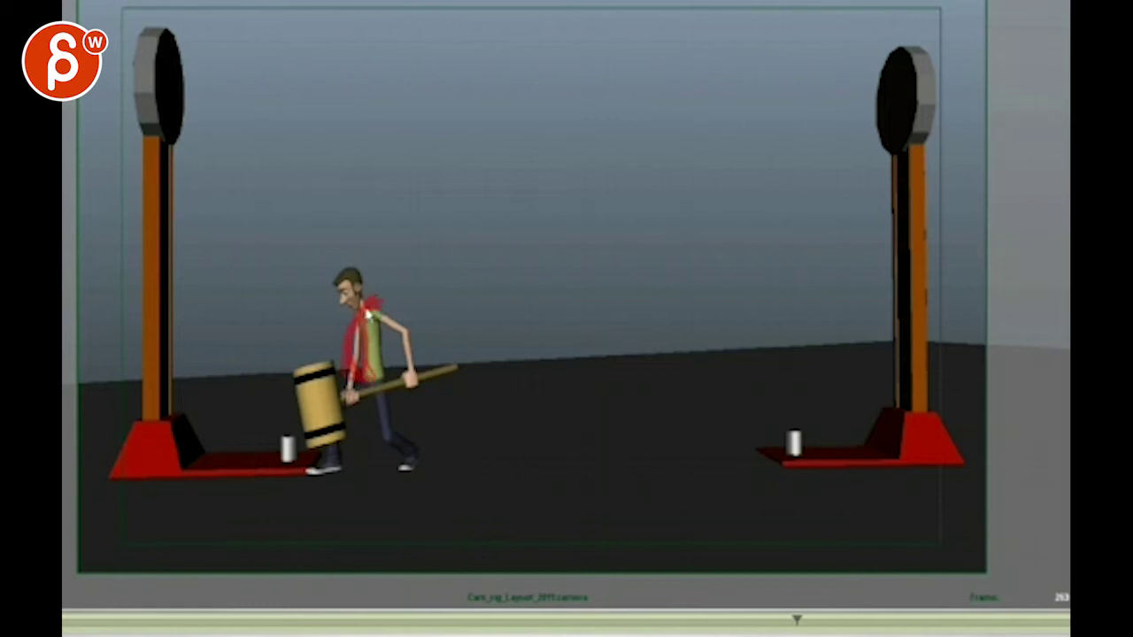
drag(377, 294, 416, 381)
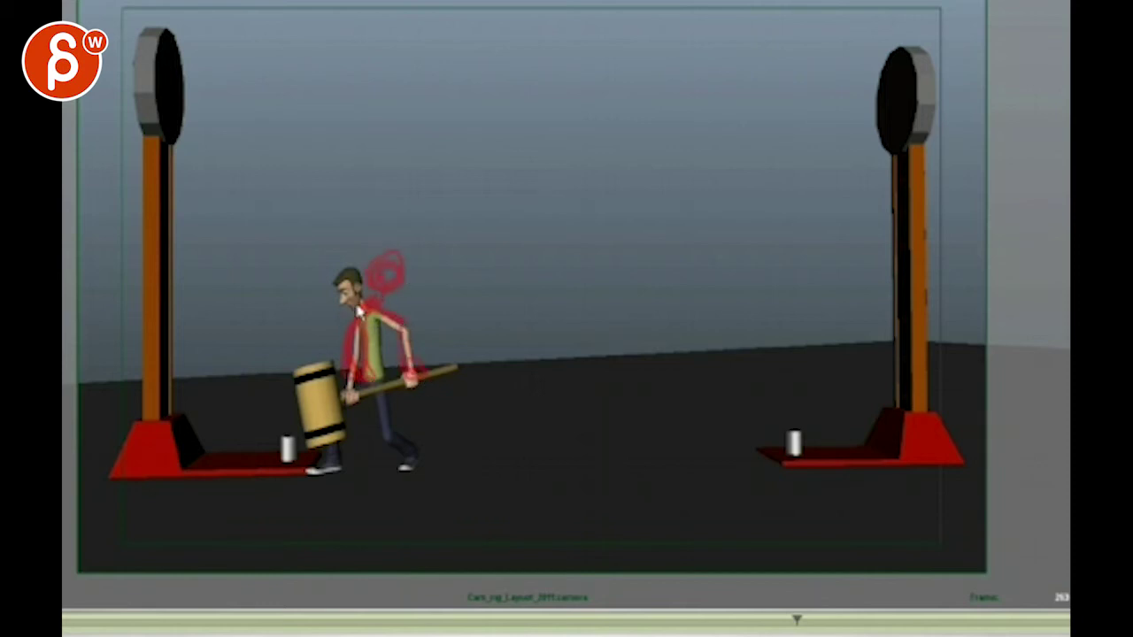
mouse_move(327, 357)
mouse_down()
mouse_move(354, 397)
mouse_move(348, 359)
mouse_move(347, 385)
mouse_move(370, 396)
mouse_up()
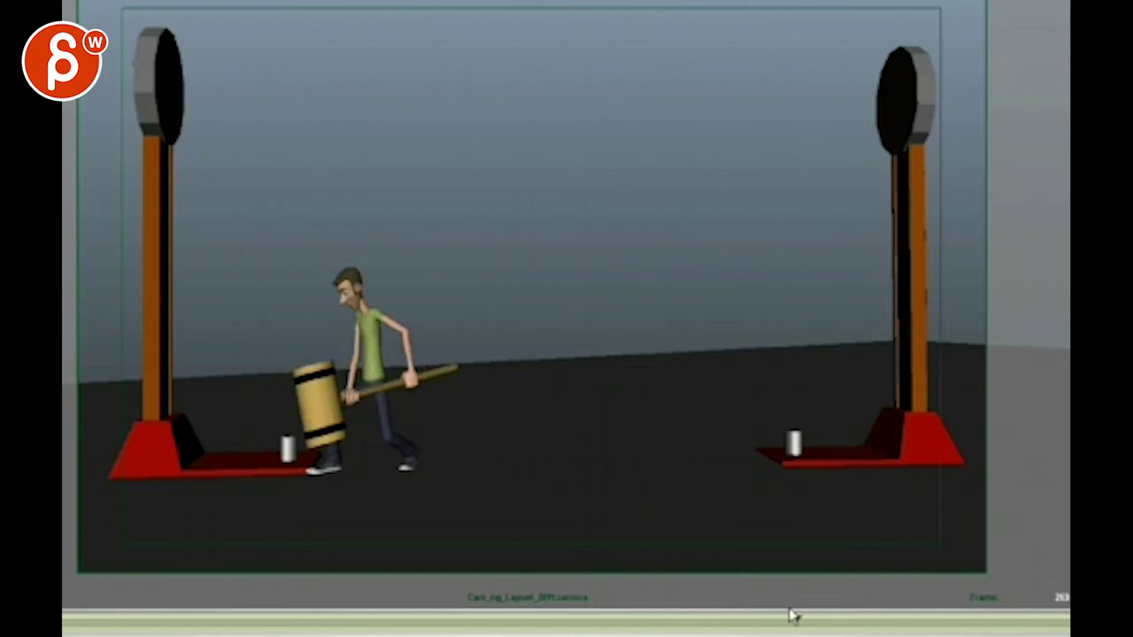
mouse_move(799, 619)
mouse_down()
mouse_move(816, 624)
mouse_move(766, 617)
mouse_move(816, 617)
mouse_move(753, 617)
mouse_move(804, 619)
mouse_move(766, 620)
mouse_move(793, 630)
mouse_move(764, 620)
mouse_move(815, 622)
mouse_move(768, 628)
mouse_up()
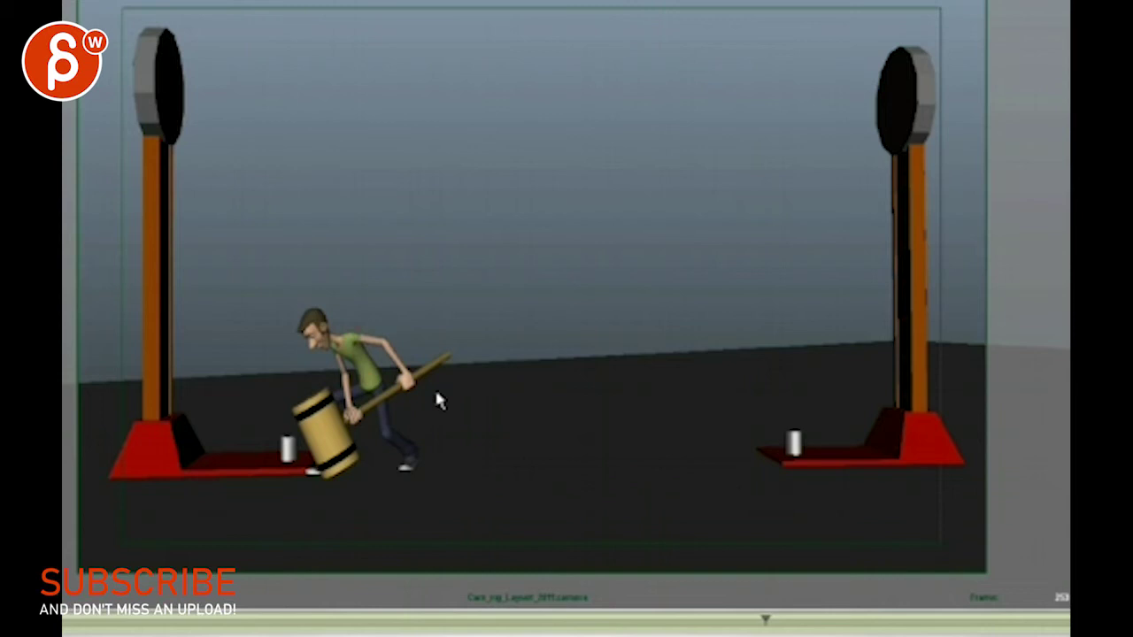
mouse_move(771, 618)
mouse_down()
mouse_move(811, 622)
mouse_move(791, 622)
mouse_move(803, 624)
mouse_up()
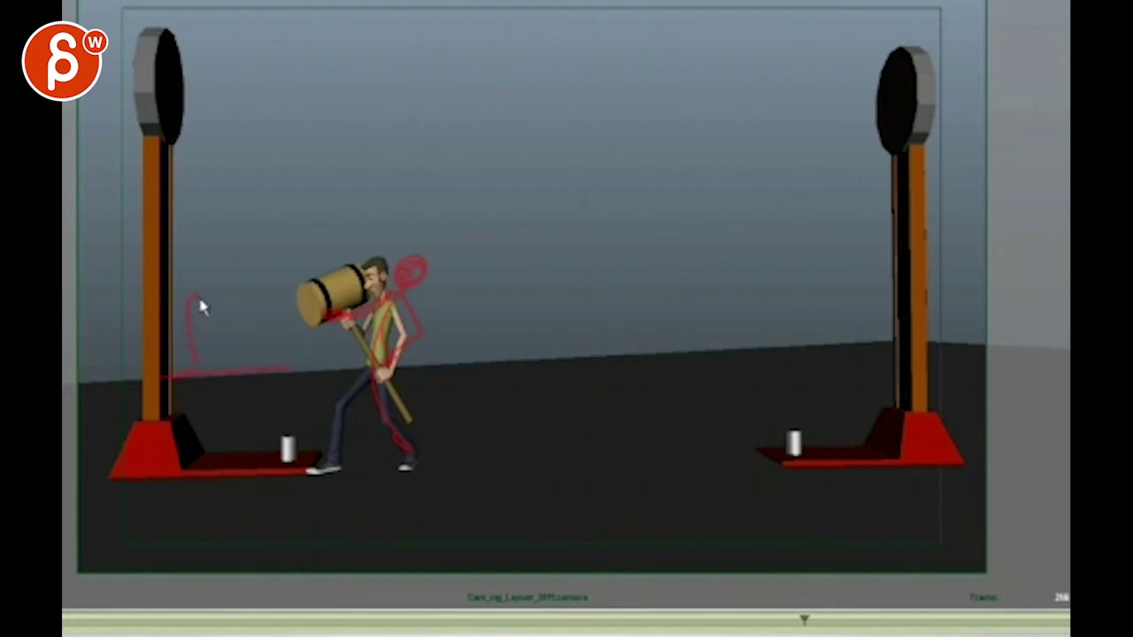
Draw red strokes beside the left tower and from hand to chest, scrubbing the swing
drag(196, 354, 188, 276)
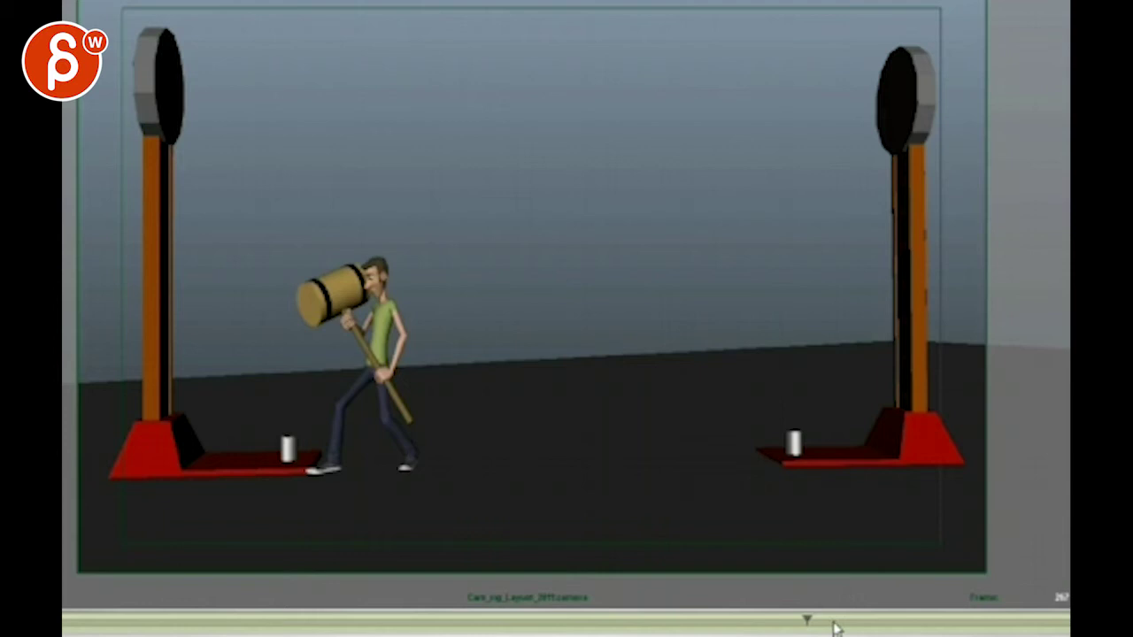
drag(832, 619, 815, 619)
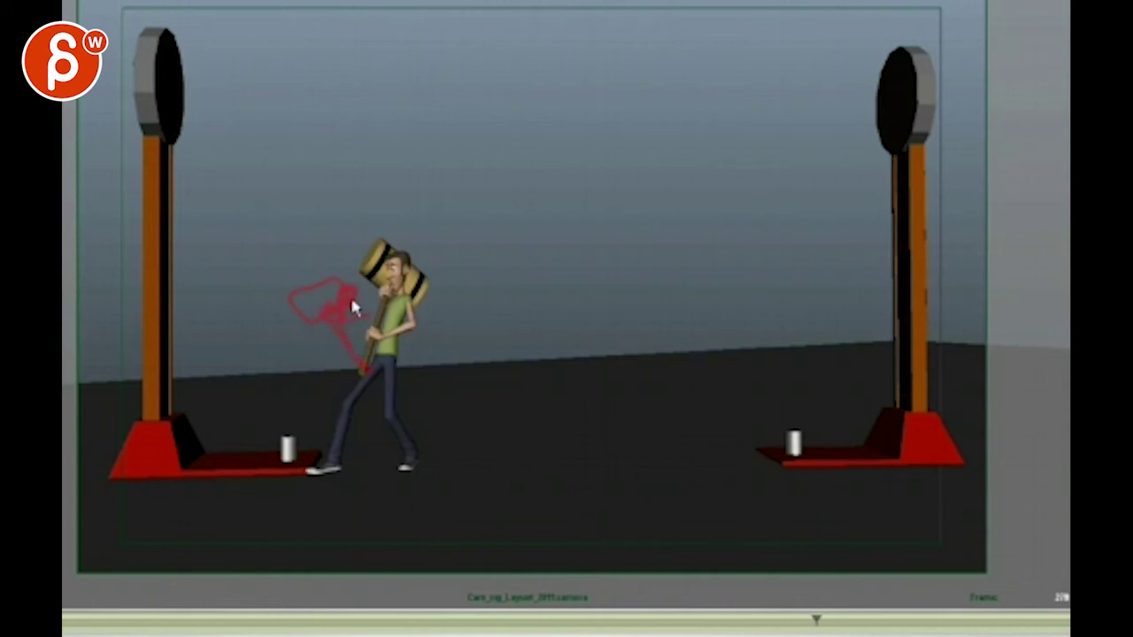
drag(347, 343, 403, 316)
mouse_move(792, 624)
mouse_down()
mouse_move(713, 619)
mouse_move(814, 620)
mouse_move(748, 619)
mouse_move(786, 619)
mouse_up()
mouse_move(787, 620)
mouse_down()
mouse_move(753, 619)
mouse_move(862, 620)
mouse_move(764, 620)
mouse_move(826, 620)
mouse_move(787, 619)
mouse_up()
Sketch the red mallet arc, outline the face, and arc from mallet over his head
mouse_move(296, 367)
mouse_down()
mouse_move(414, 255)
mouse_move(403, 270)
mouse_move(456, 293)
mouse_up()
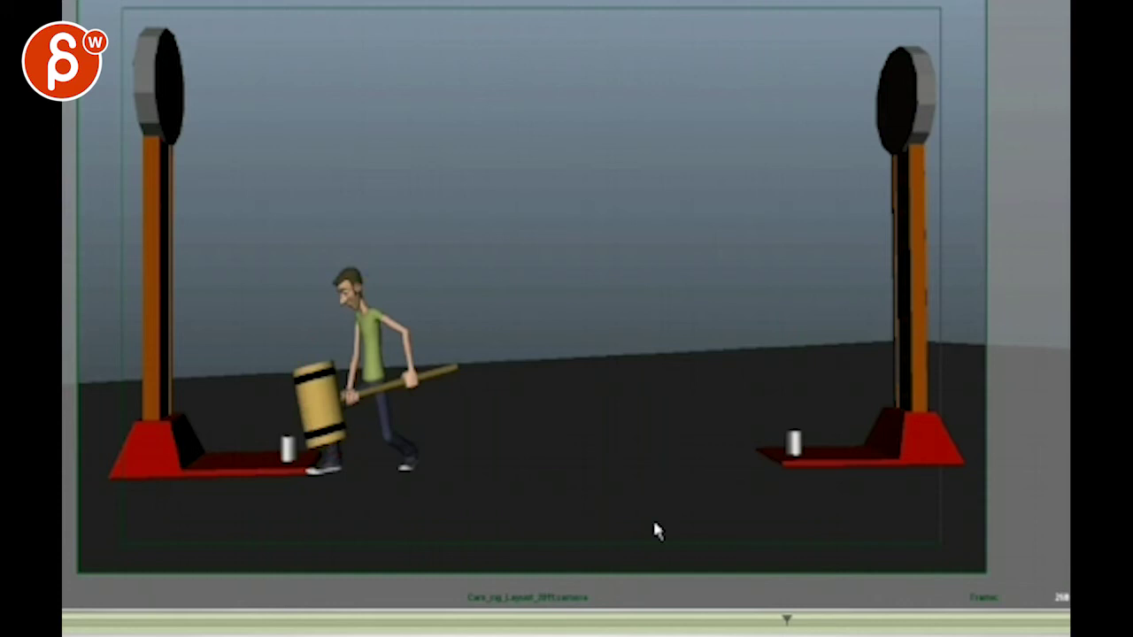
mouse_move(787, 620)
mouse_down()
mouse_move(821, 622)
mouse_move(790, 622)
mouse_up()
drag(312, 311, 389, 310)
drag(324, 422, 371, 256)
drag(771, 622, 783, 619)
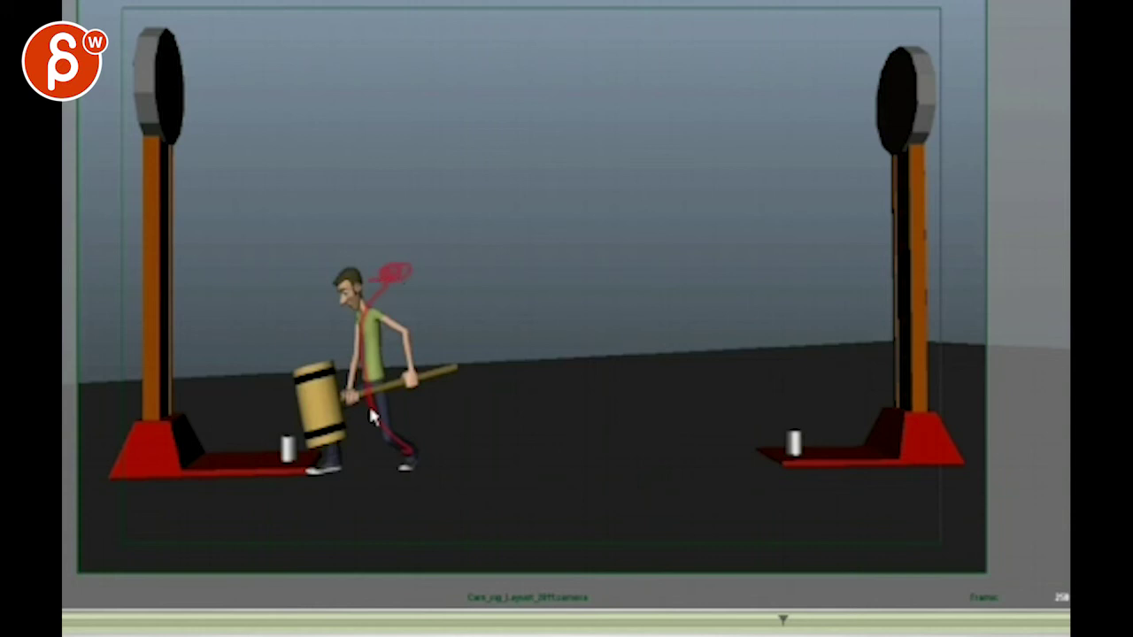
Draw a red back-leg line, erase all strokes, then step frames forward with period and comma
mouse_move(368, 404)
mouse_down()
mouse_move(406, 445)
mouse_move(366, 396)
mouse_move(378, 287)
mouse_up()
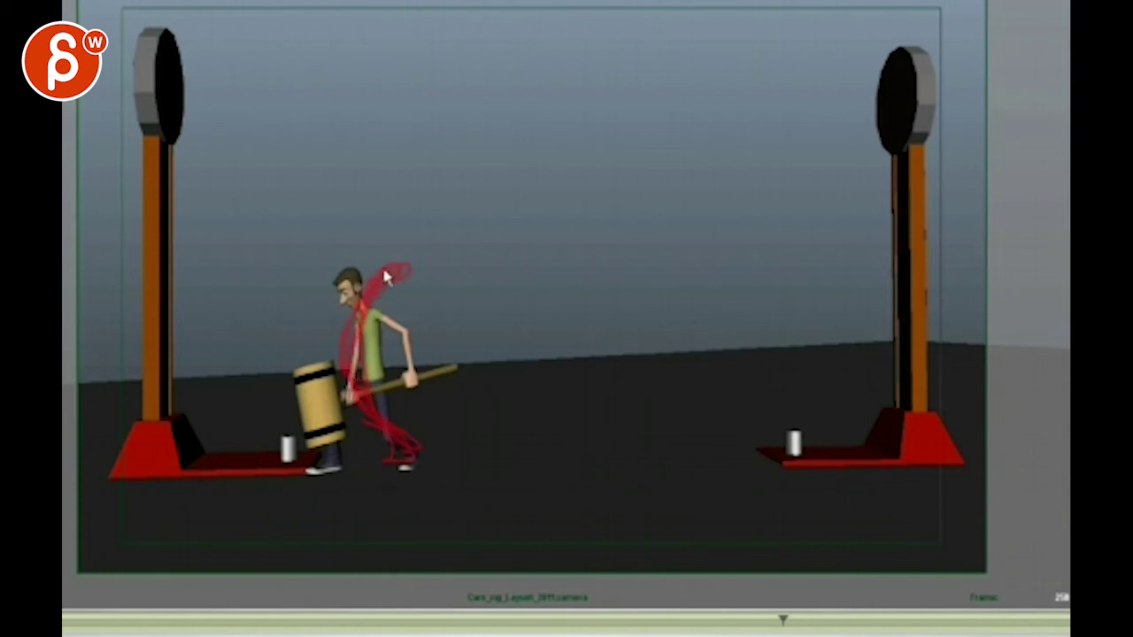
key(Escape)
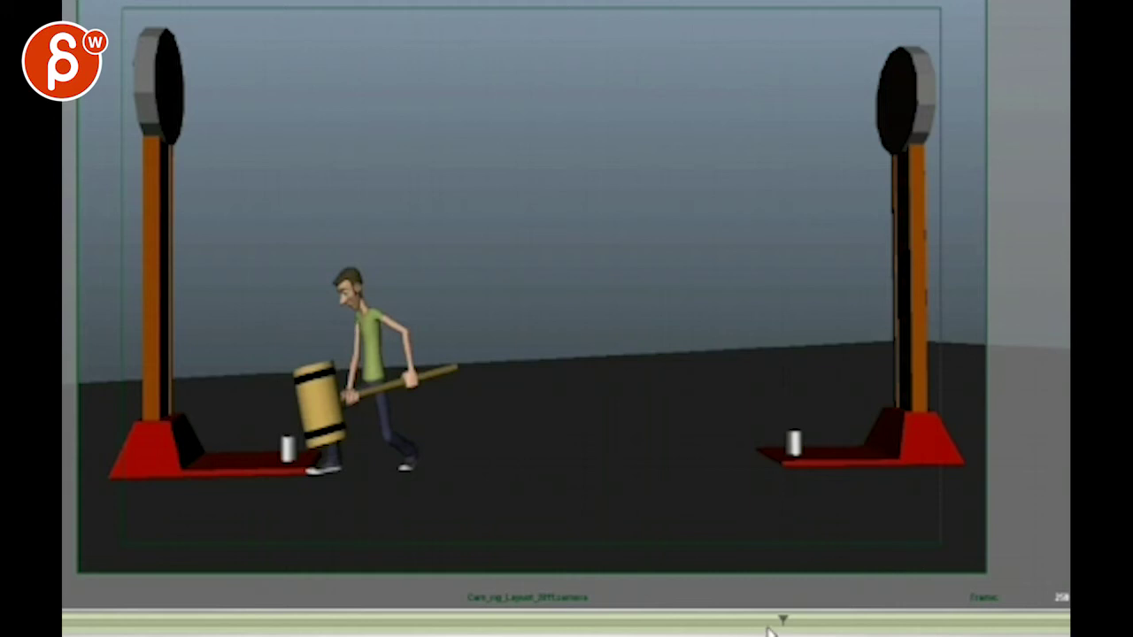
mouse_move(783, 619)
mouse_down()
mouse_move(948, 622)
mouse_move(647, 620)
mouse_move(882, 611)
mouse_move(93, 627)
mouse_move(812, 619)
mouse_move(768, 619)
mouse_up()
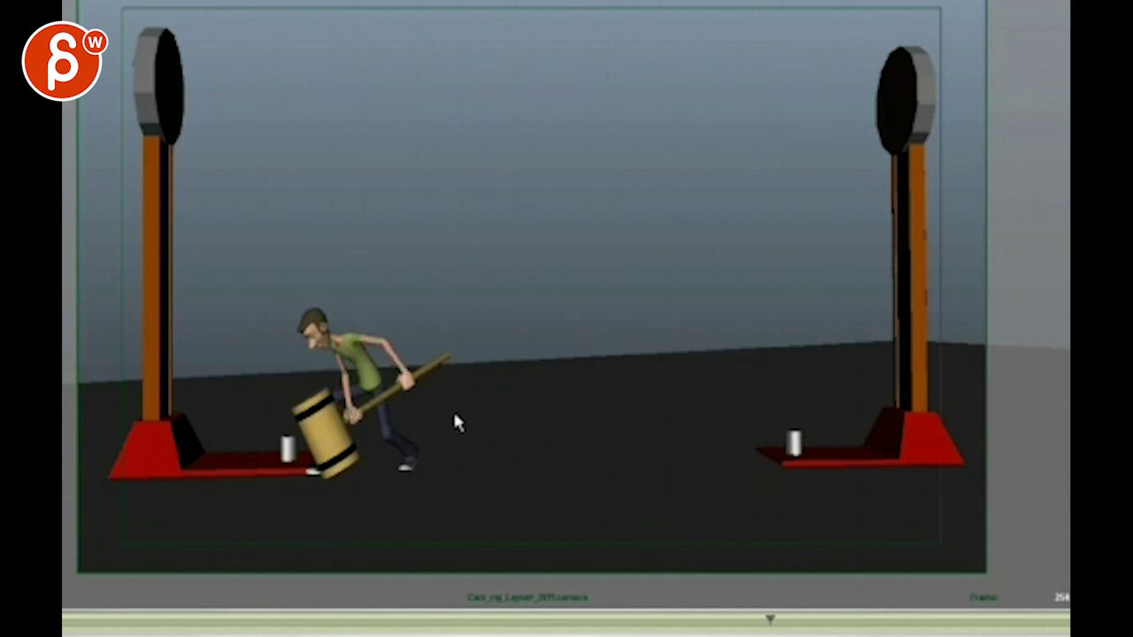
key(period)
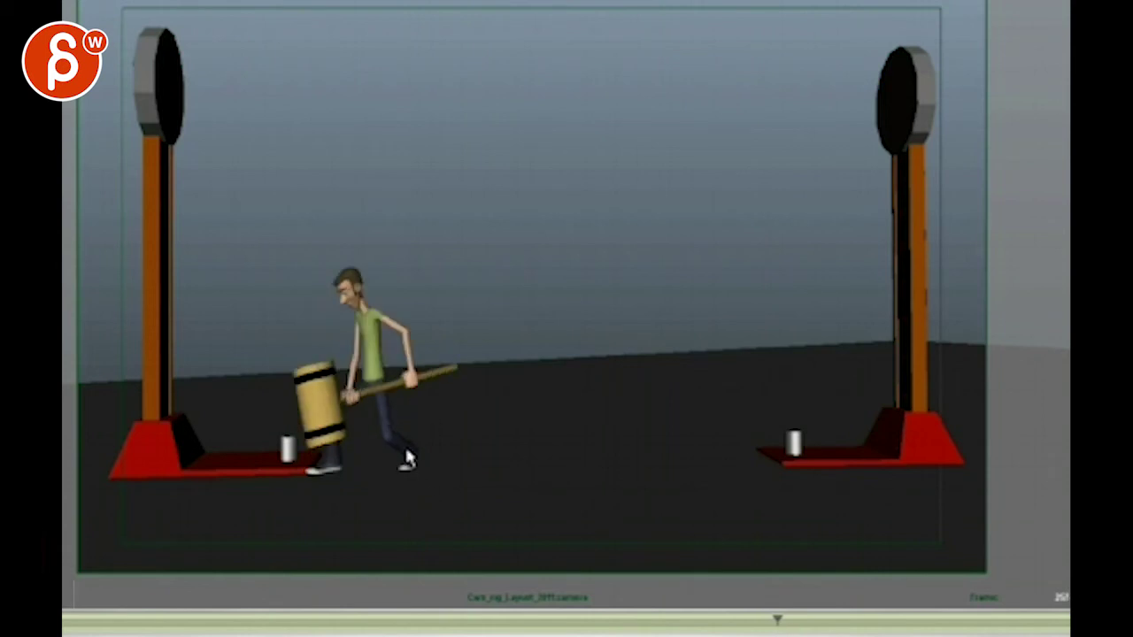
key(period)
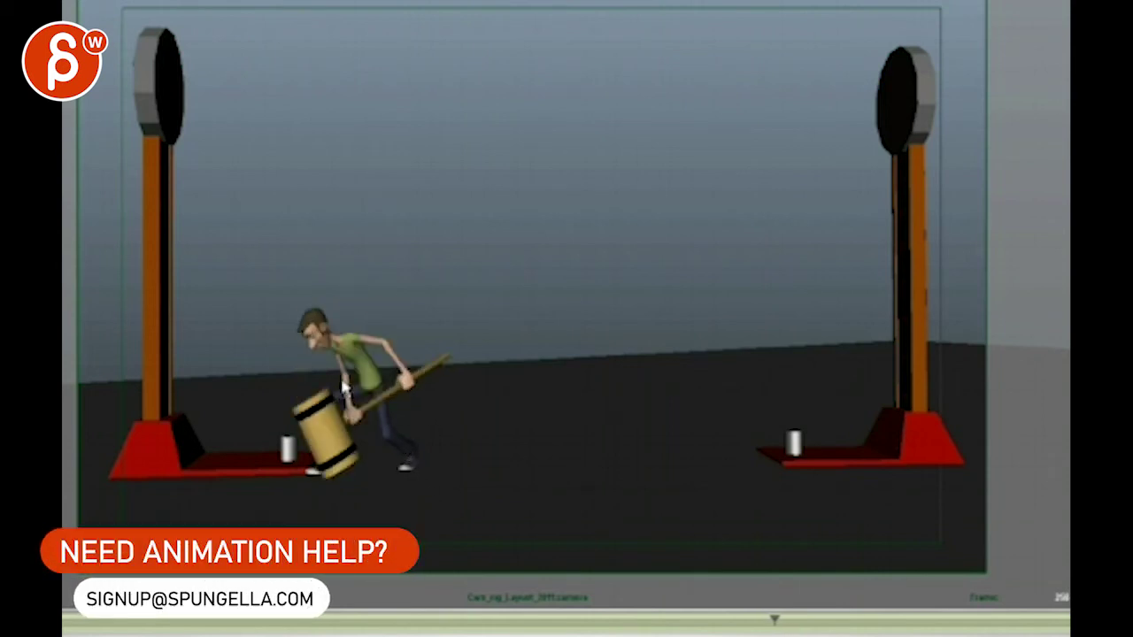
key(period)
key(period)
key(comma)
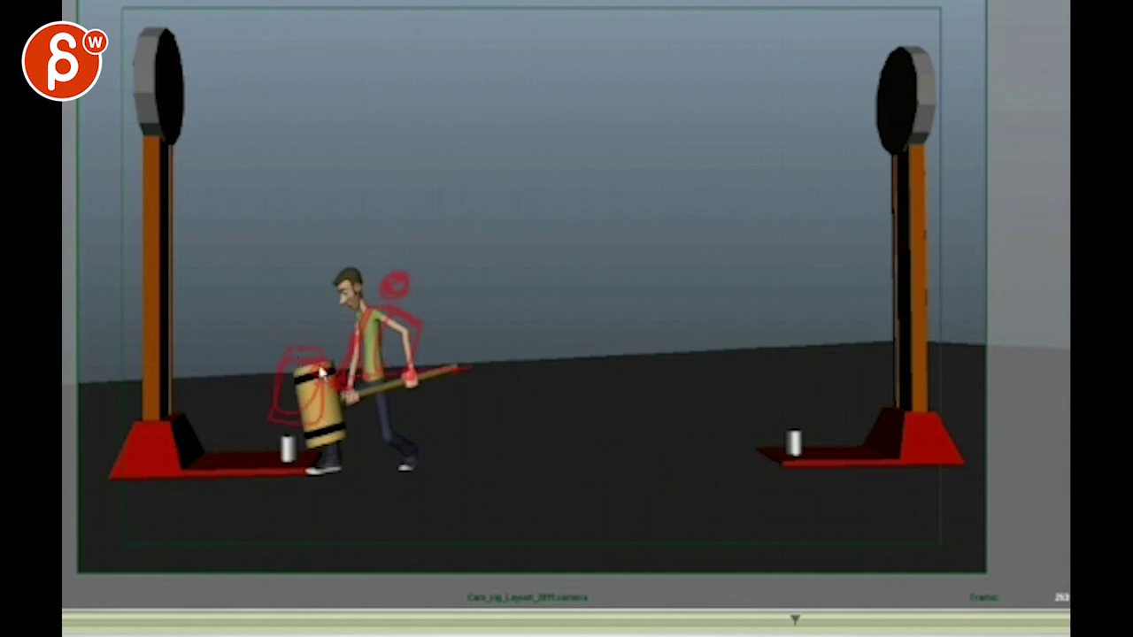
Clear the red outlines around the mallet and scrub back to the low mallet-grab frame
click(325, 402)
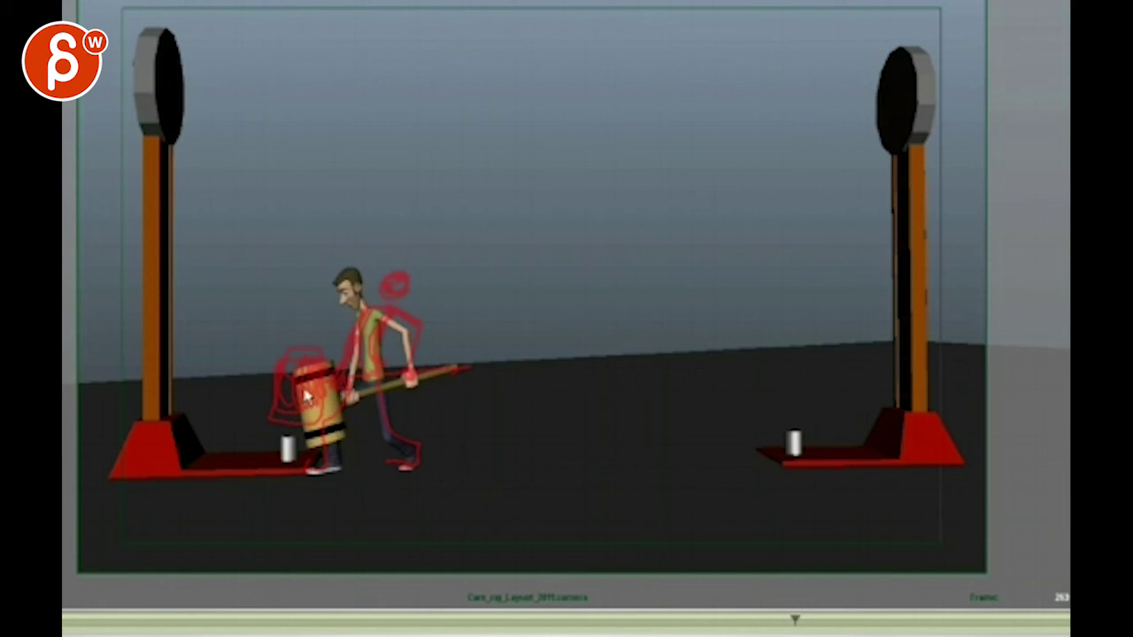
click(332, 379)
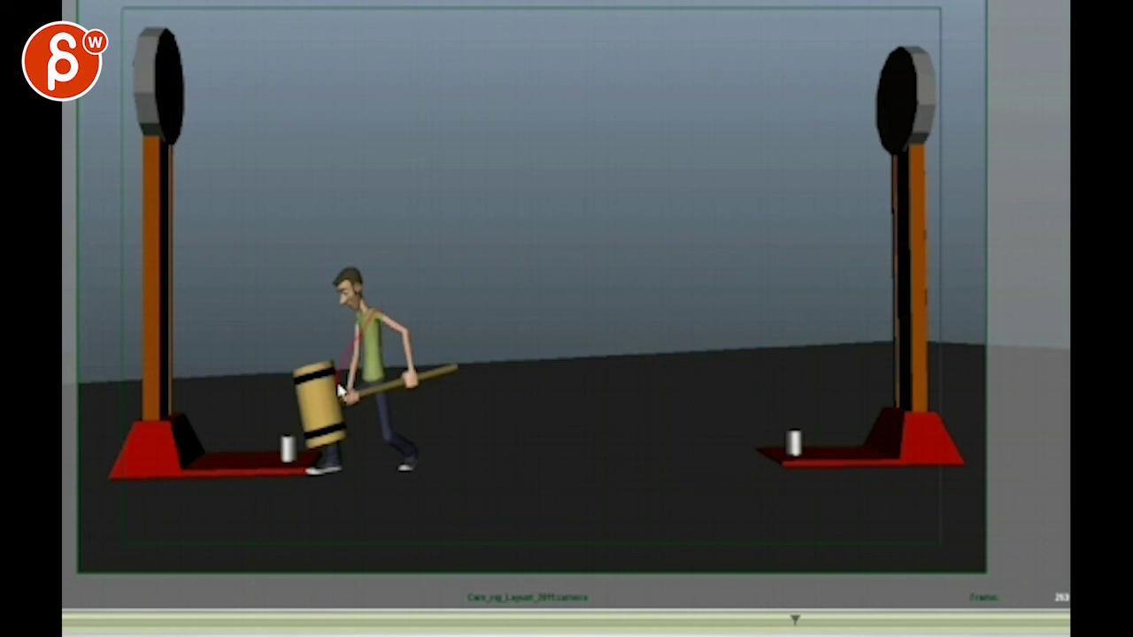
drag(782, 625, 816, 621)
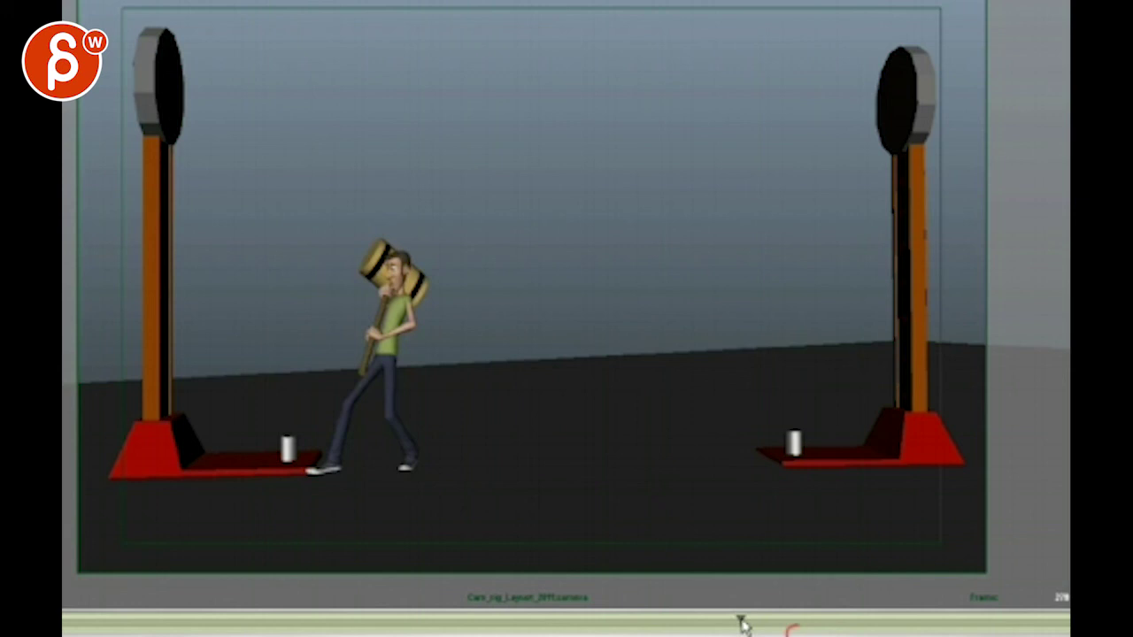
mouse_move(790, 630)
mouse_down()
mouse_move(556, 621)
mouse_move(851, 619)
mouse_move(795, 618)
mouse_up()
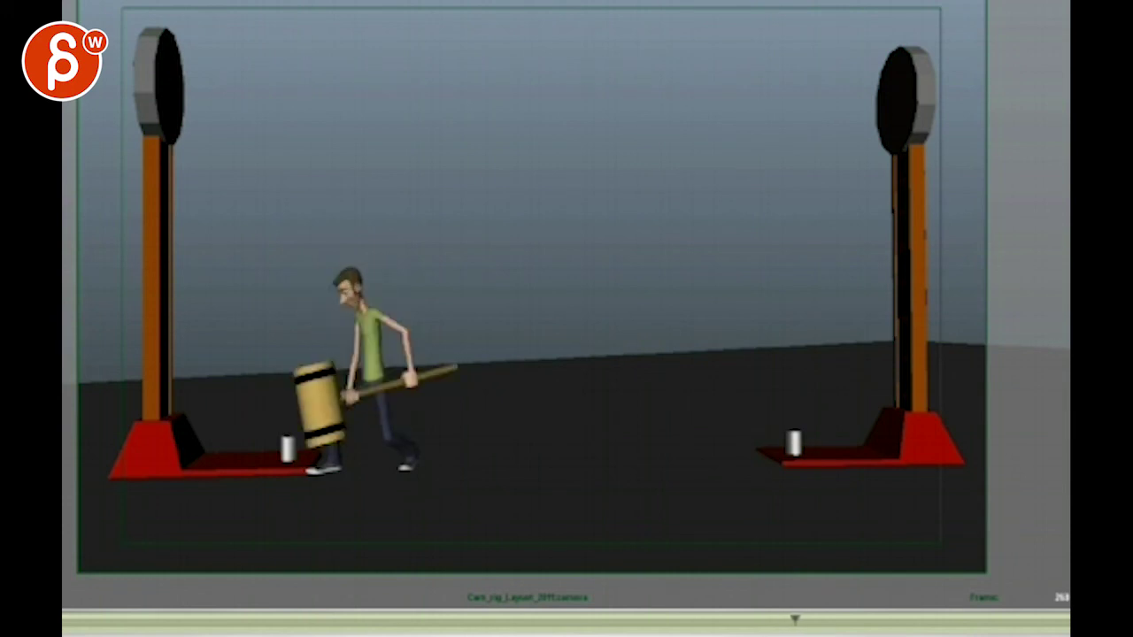
Scrub from the bend-down frame through the fall to the mallet-on-shoulder pose
drag(549, 622, 514, 624)
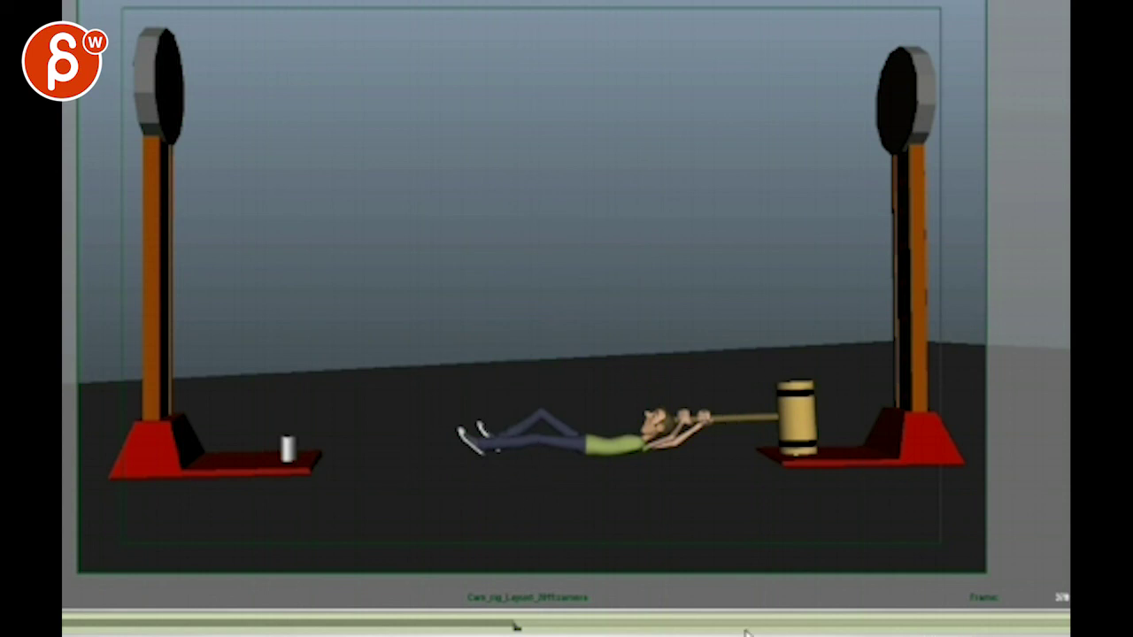
mouse_move(608, 633)
mouse_down()
mouse_move(731, 624)
mouse_move(187, 630)
mouse_move(812, 607)
mouse_up()
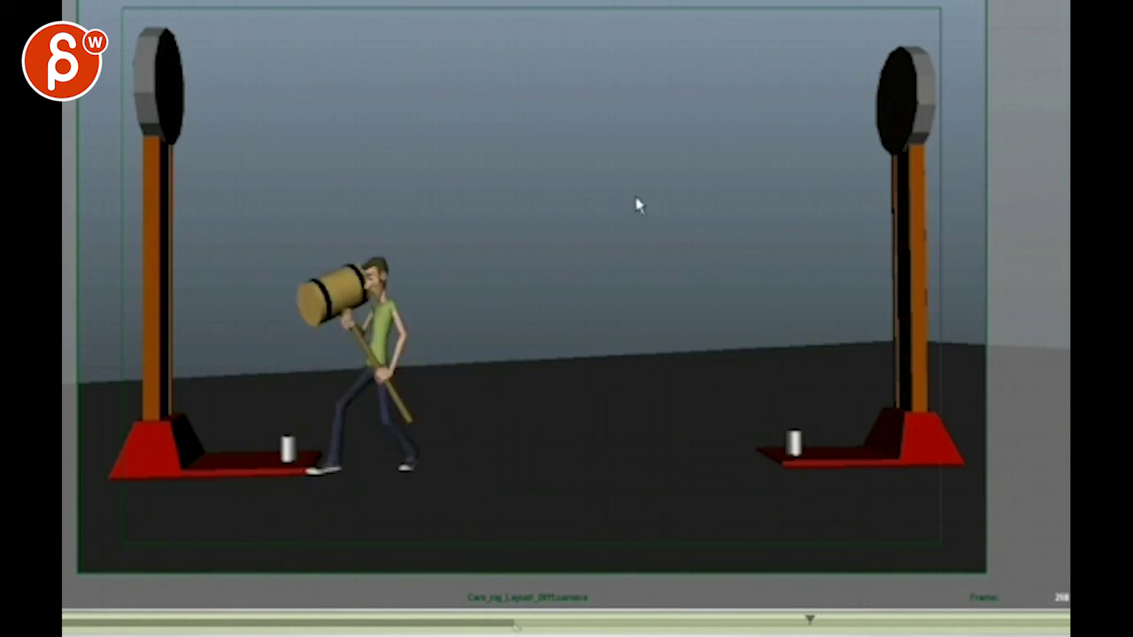